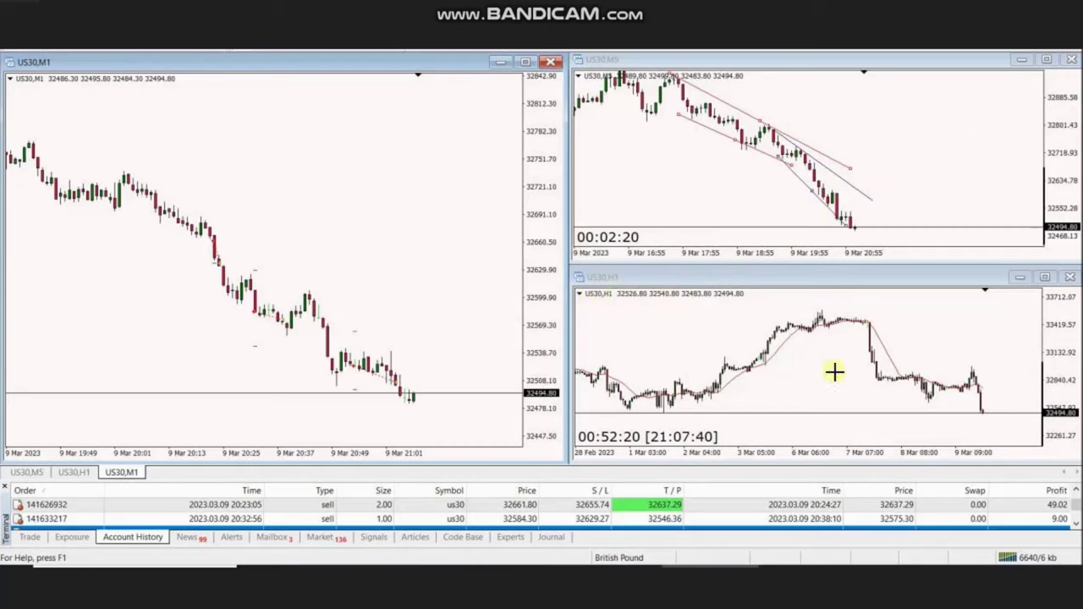
# Step: Draw two parallel green lines along the US30 H1 downtrend, then two along the M1 downtrend
pyautogui.moveTo(828, 307); pyautogui.dragTo(1026, 387)
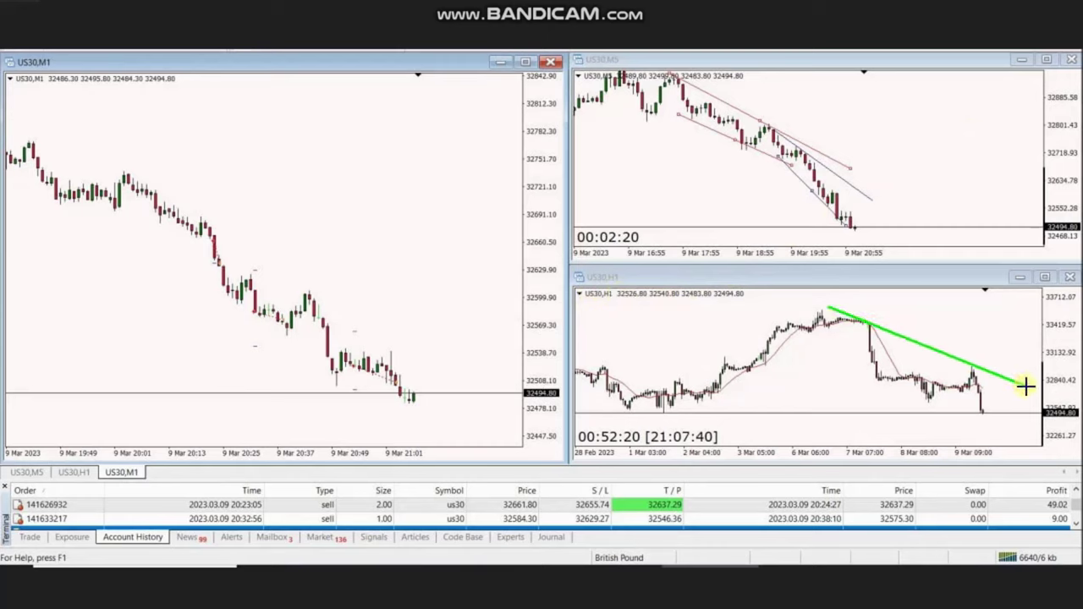
pyautogui.moveTo(840, 361); pyautogui.dragTo(1002, 433)
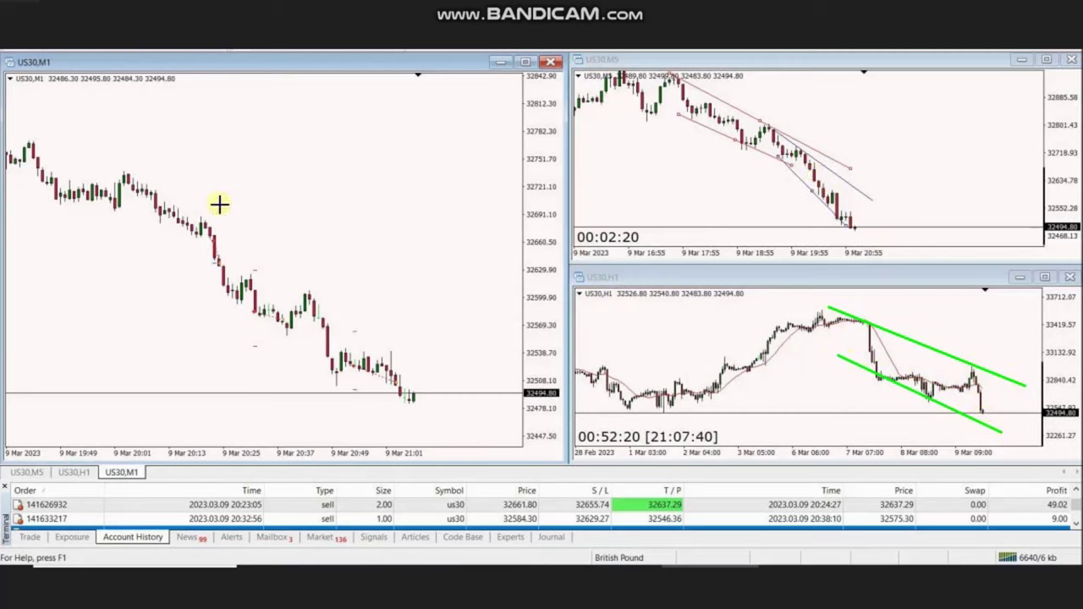
pyautogui.moveTo(125, 167); pyautogui.dragTo(489, 413)
pyautogui.moveTo(123, 238); pyautogui.dragTo(420, 436)
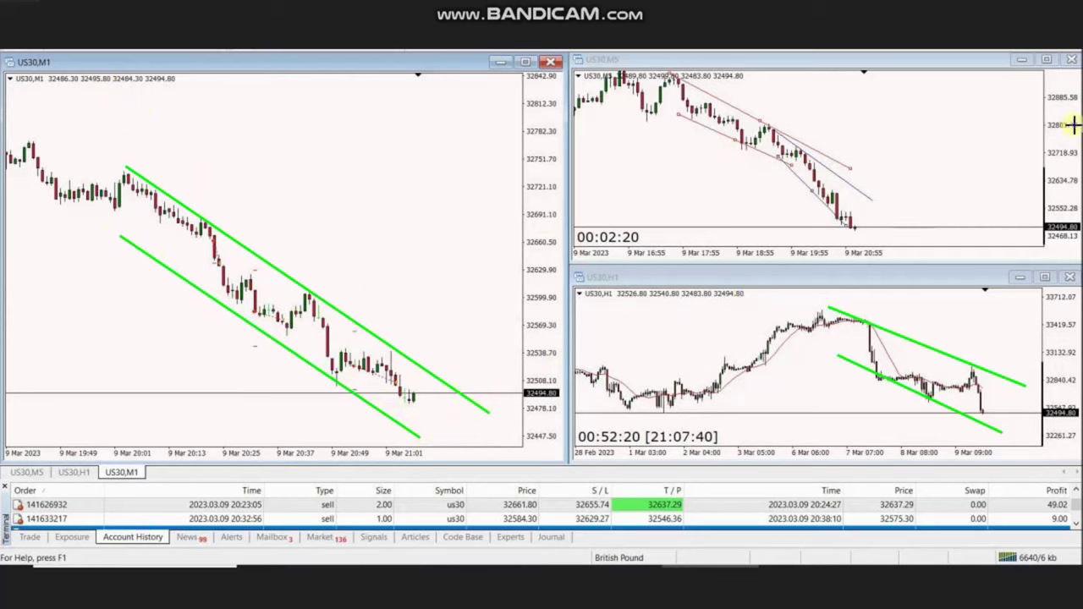
# Step: Draw six red arrows pointing at the channel touches, ending near the latest M1 candles
pyautogui.moveTo(149, 299); pyautogui.dragTo(208, 245)
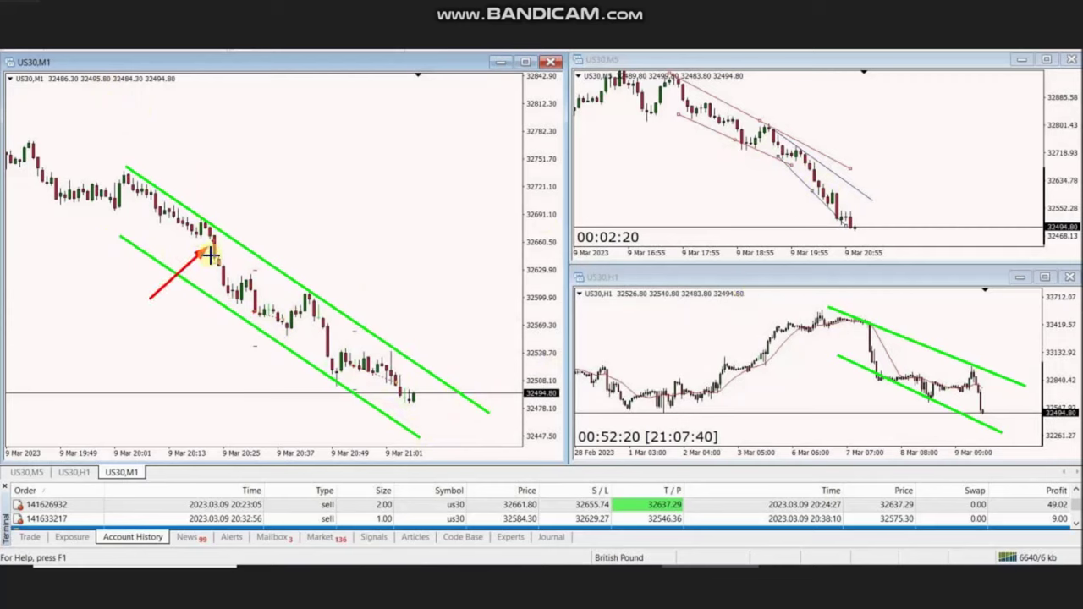
pyautogui.moveTo(176, 313); pyautogui.dragTo(217, 275)
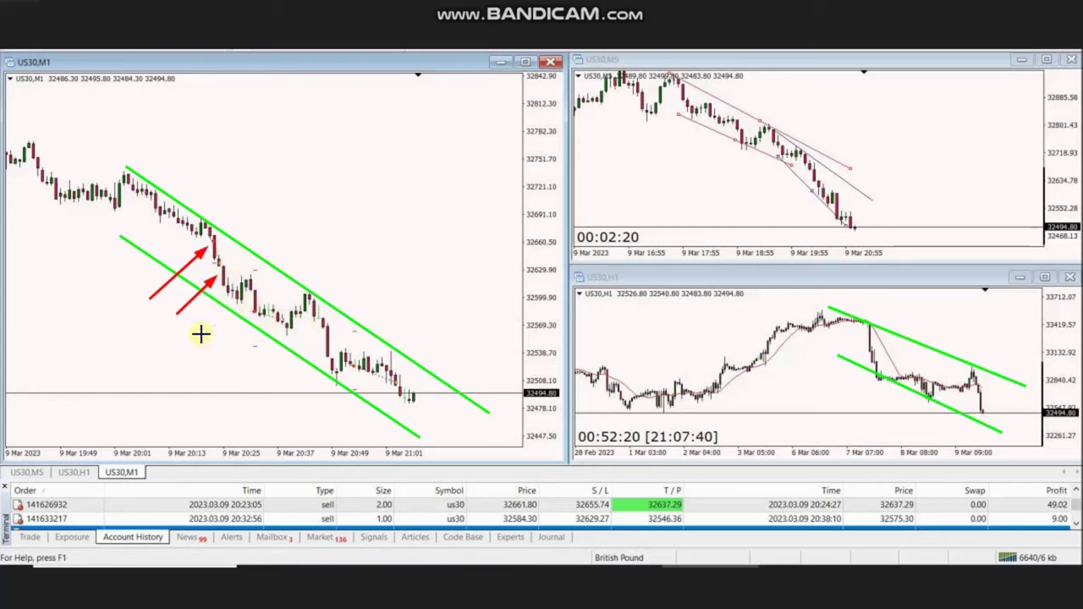
pyautogui.moveTo(185, 344); pyautogui.dragTo(247, 316)
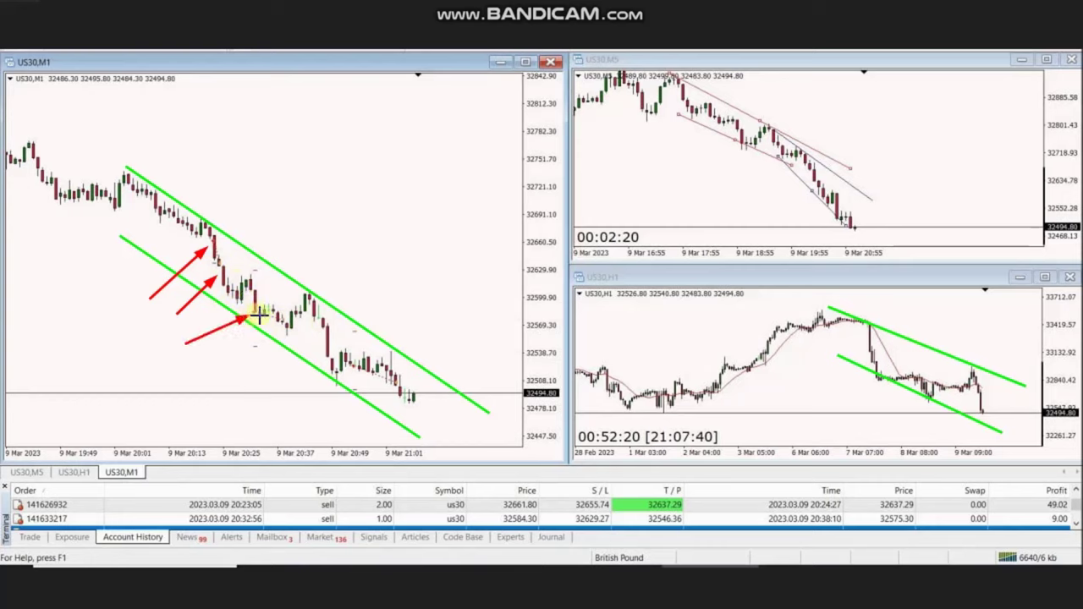
pyautogui.moveTo(256, 354); pyautogui.dragTo(279, 328)
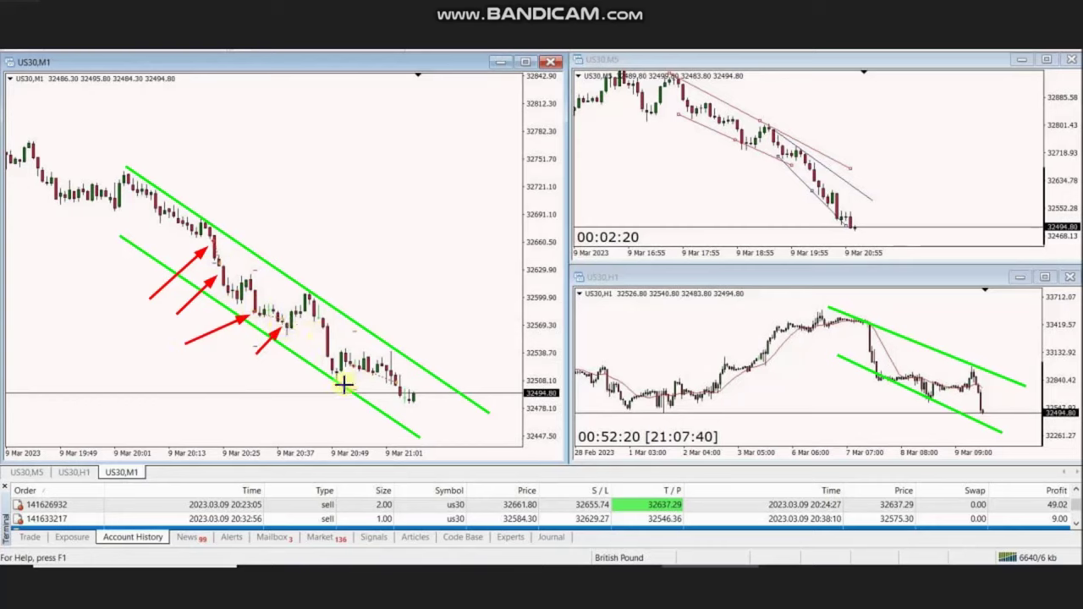
pyautogui.moveTo(316, 401); pyautogui.dragTo(347, 370)
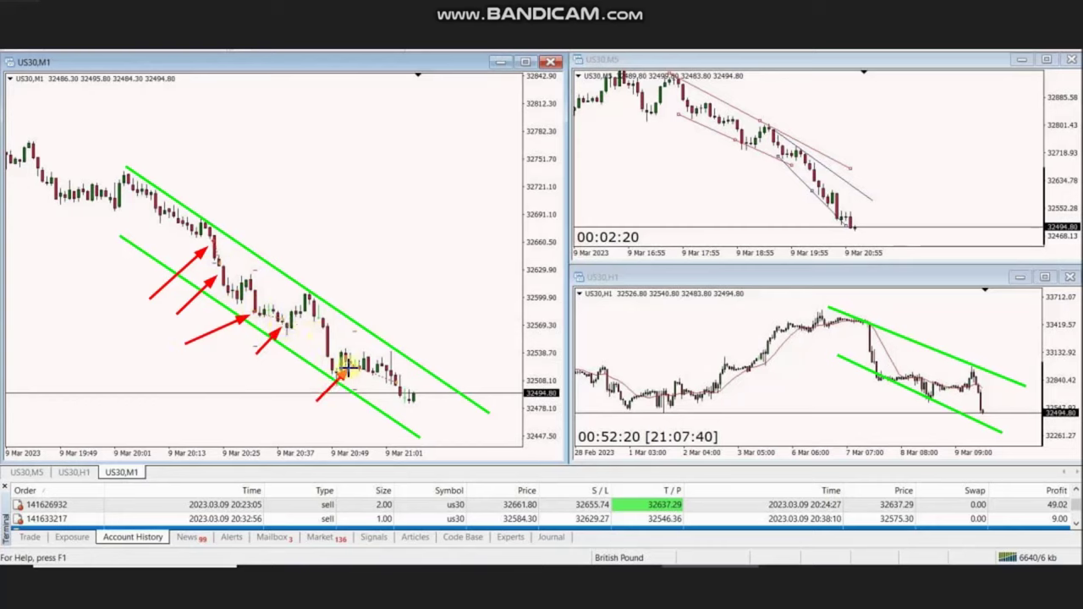
pyautogui.moveTo(341, 421); pyautogui.dragTo(393, 387)
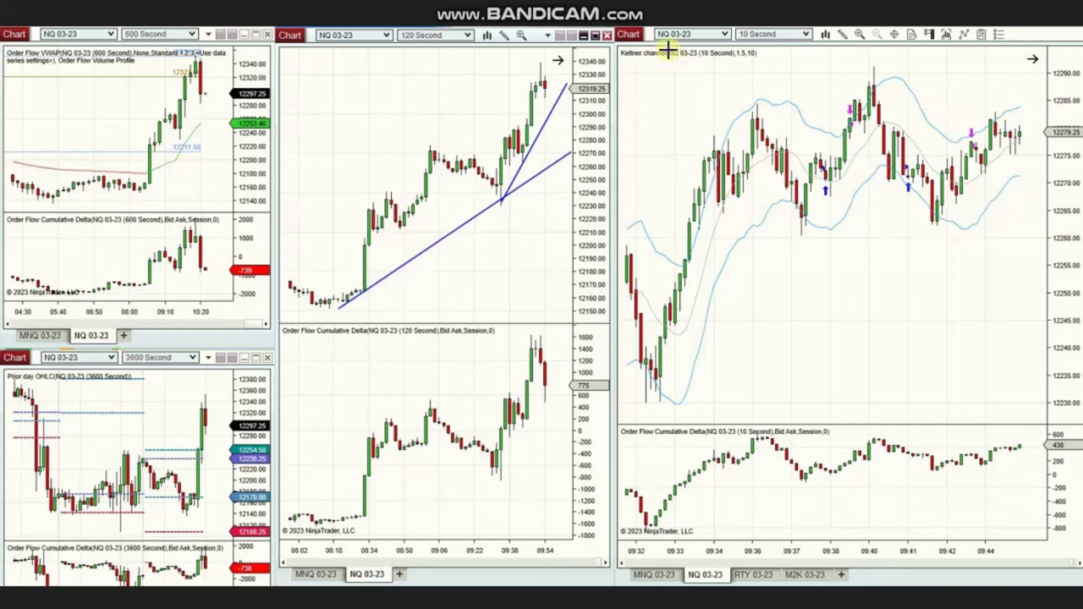
# Step: Draw green support and resistance lines on the hourly chart and a parallel trend channel on the 10-minute chart
pyautogui.click(41, 507)
pyautogui.click(217, 508)
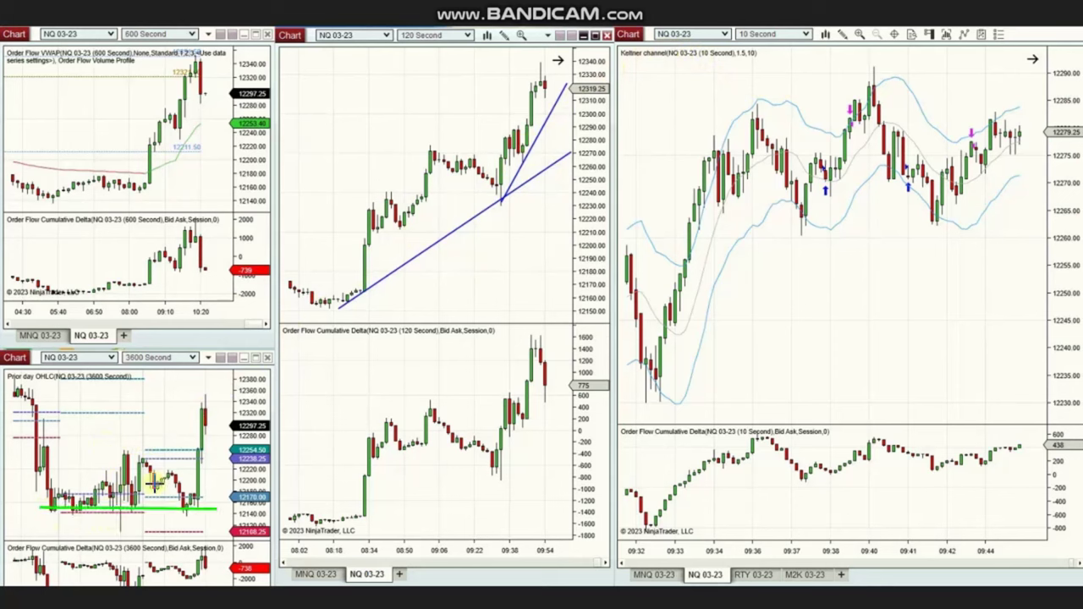
pyautogui.click(49, 448)
pyautogui.click(215, 457)
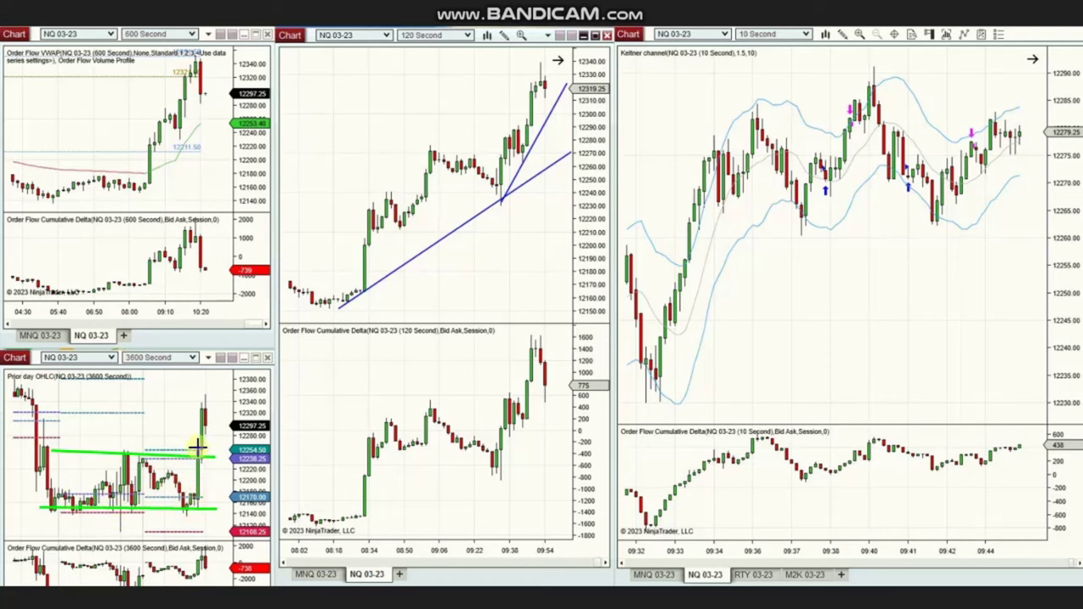
pyautogui.click(140, 191)
pyautogui.click(228, 64)
pyautogui.click(135, 150)
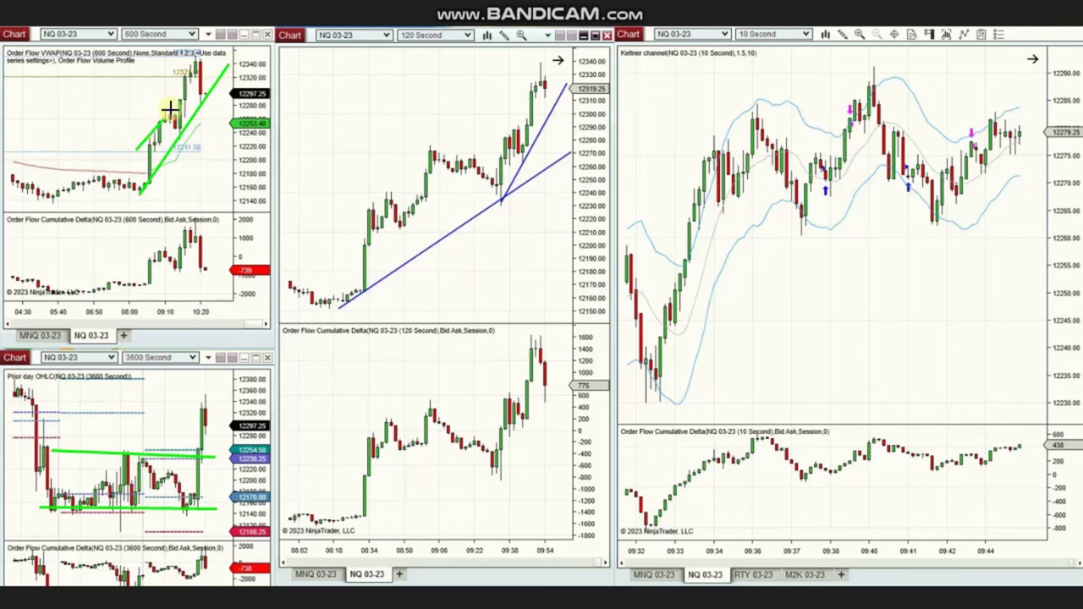
pyautogui.click(208, 34)
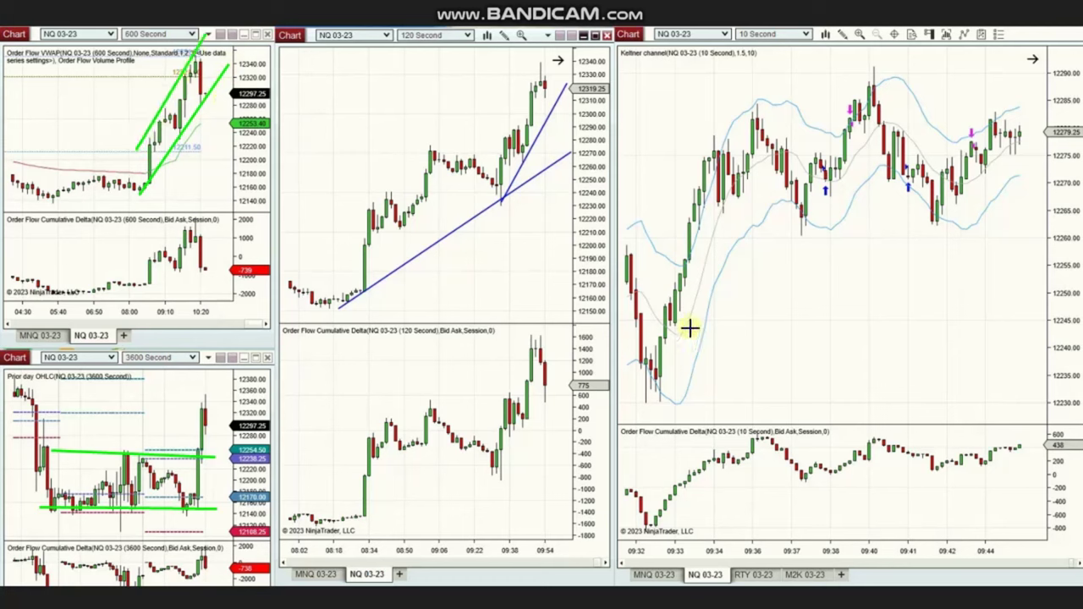
# Step: Draw four green lines along the 10-second chart's rising trend, highs and lows, then delete the selected line
pyautogui.click(652, 387)
pyautogui.click(926, 114)
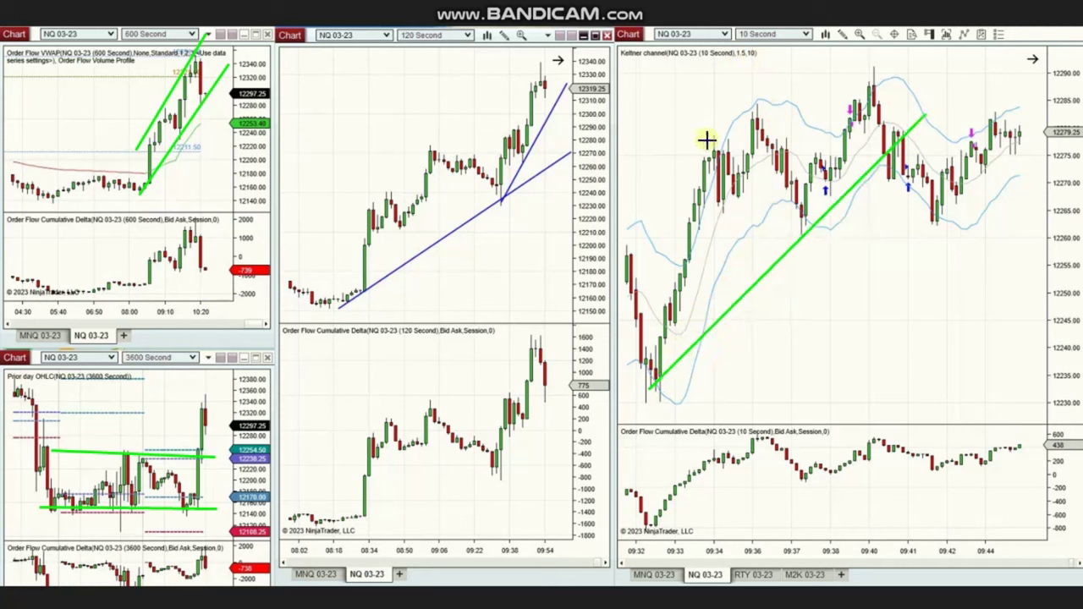
pyautogui.click(686, 154)
pyautogui.click(861, 52)
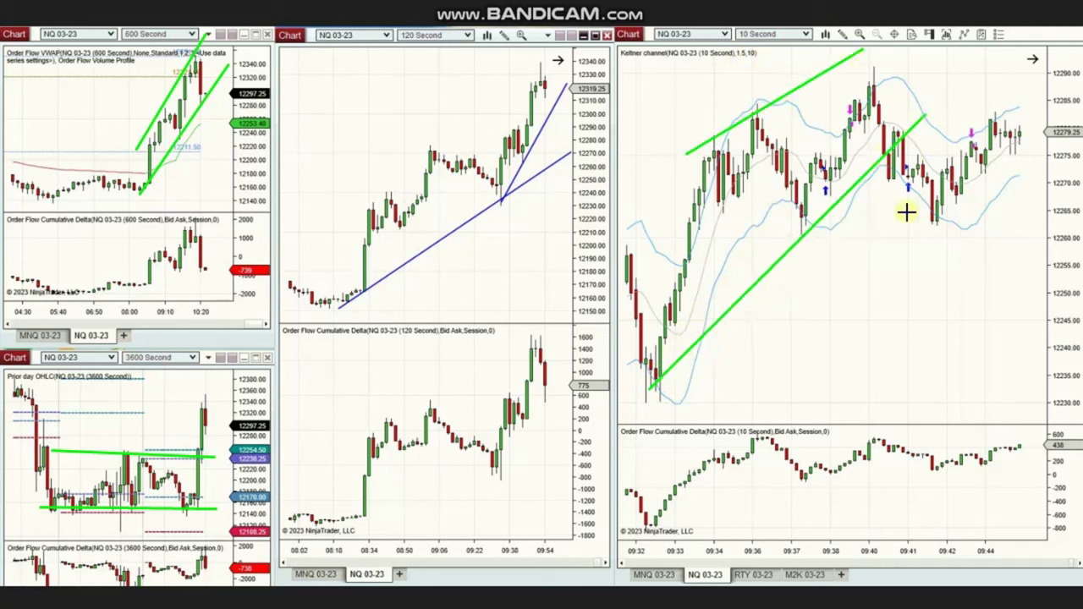
pyautogui.click(790, 235)
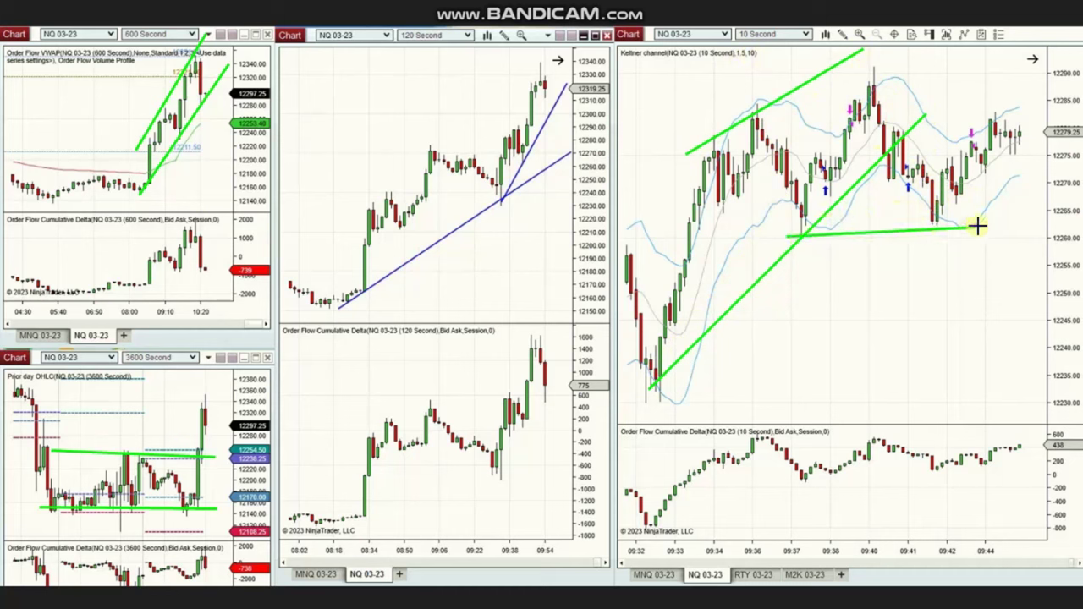
pyautogui.click(1048, 196)
pyautogui.click(759, 105)
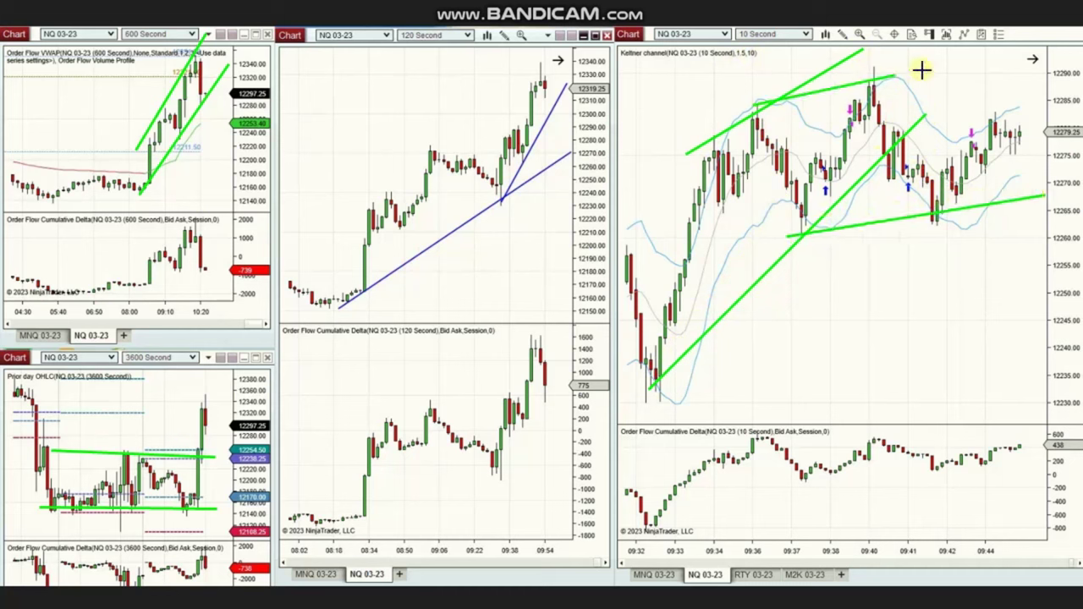
pyautogui.click(1045, 42)
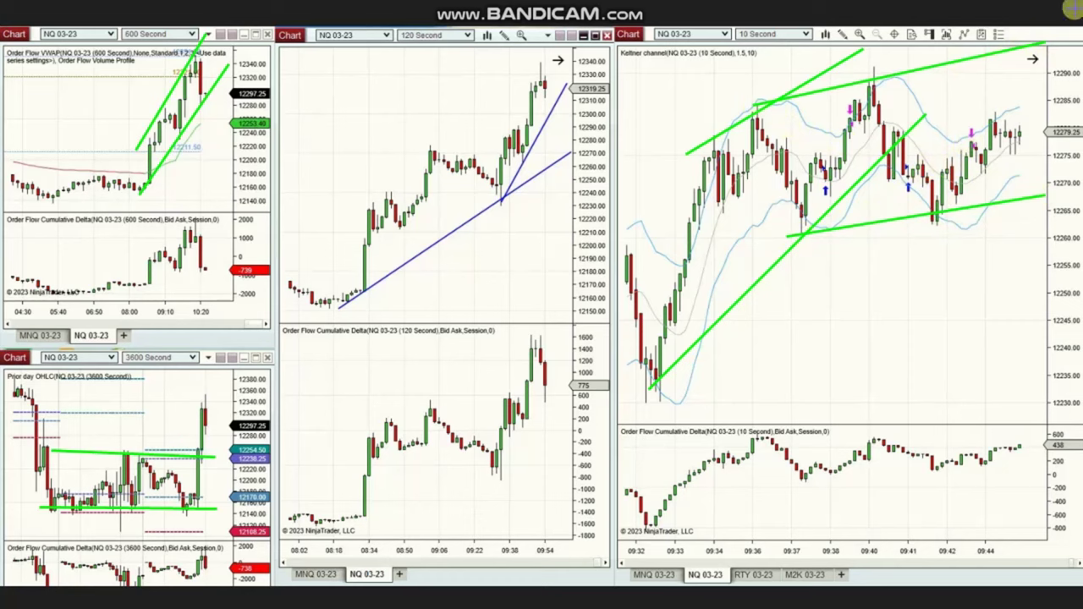
pyautogui.press('Delete')
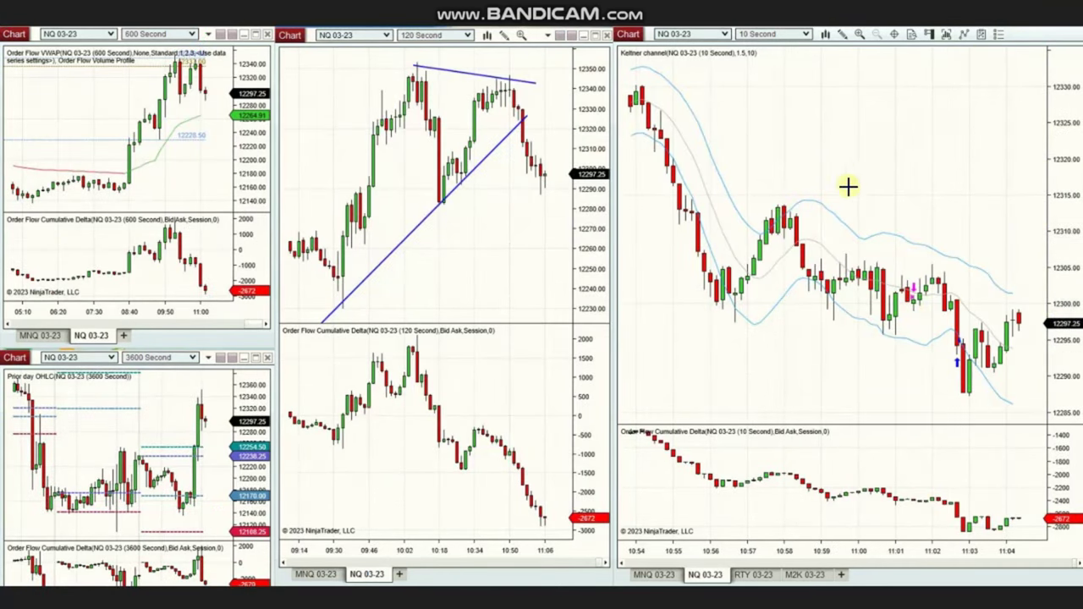
# Step: Draw two parallel falling green trend lines forming a channel on the 10-second chart
pyautogui.moveTo(768, 204)
pyautogui.mouseDown()
pyautogui.moveTo(987, 273)
pyautogui.moveTo(1045, 320)
pyautogui.mouseUp()
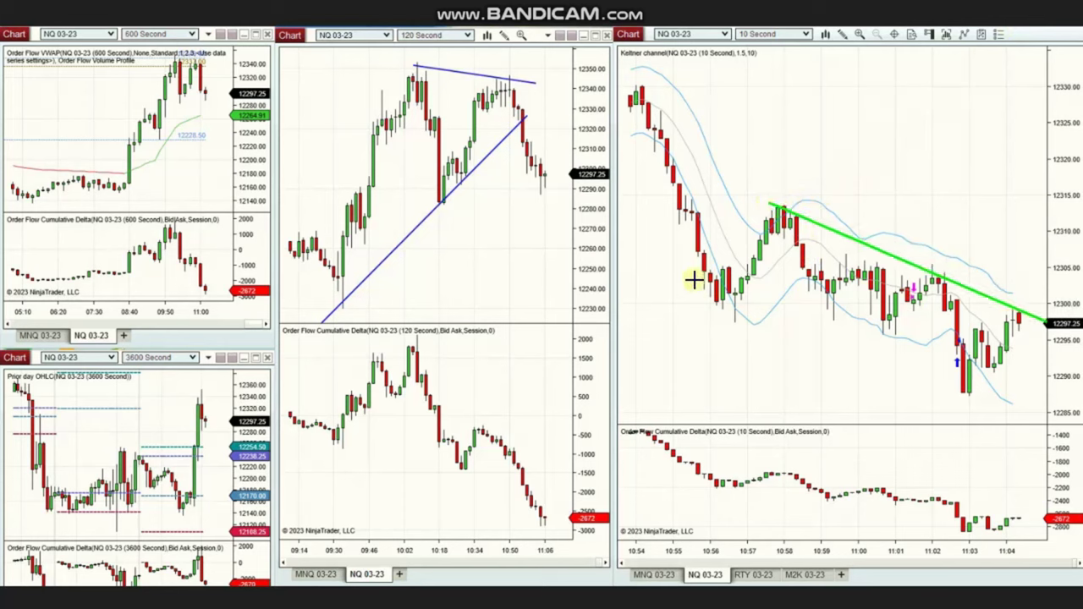
pyautogui.moveTo(694, 280); pyautogui.dragTo(1048, 420)
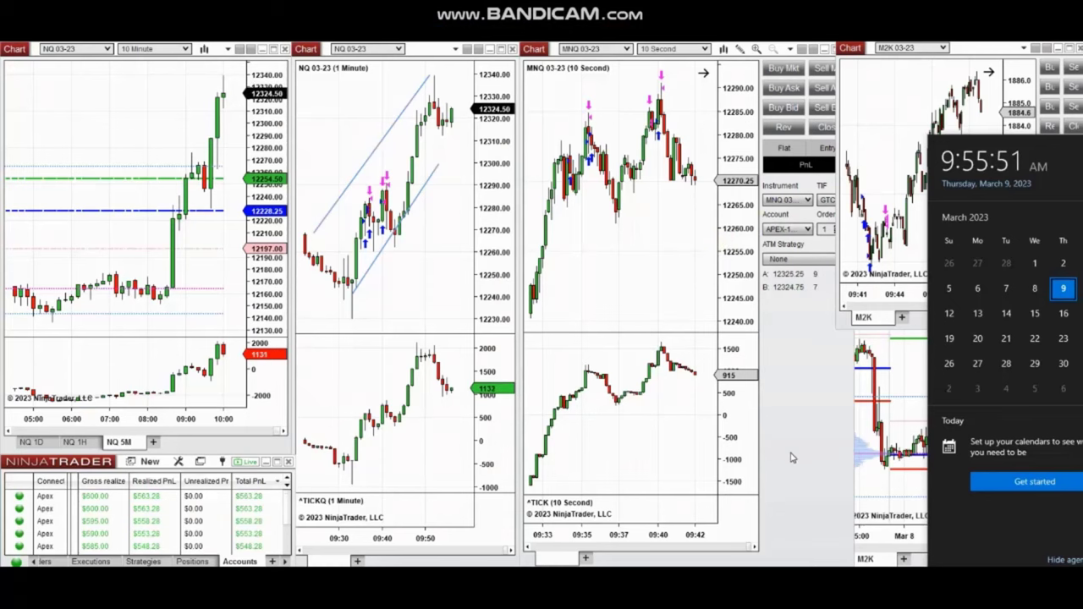
# Step: Dismiss the clock flyout and bring the M2K 03-23 volume-profile chart to the front
pyautogui.click(790, 455)
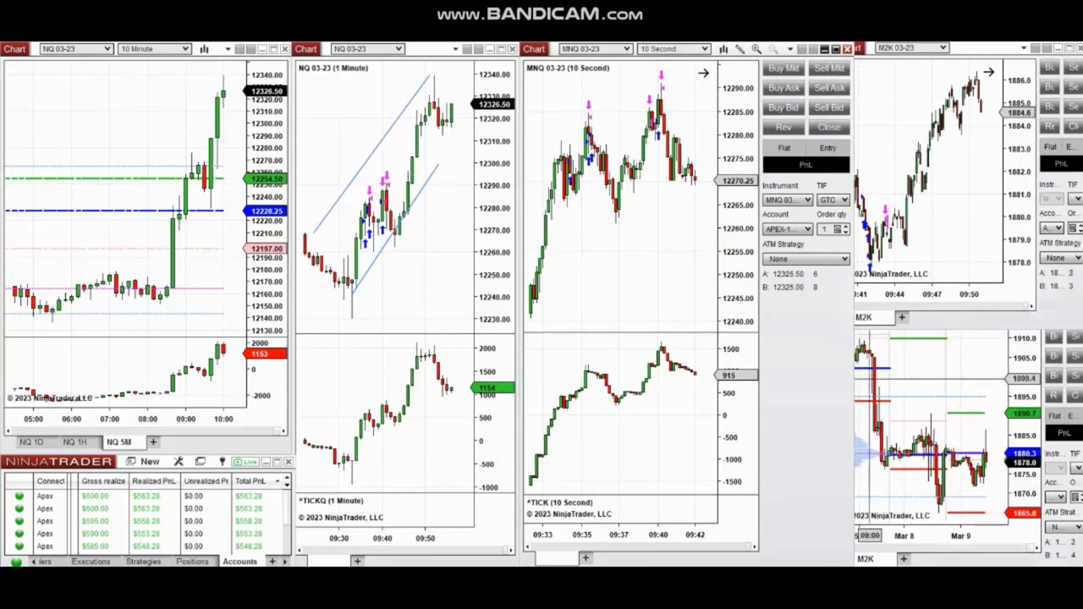
pyautogui.click(910, 372)
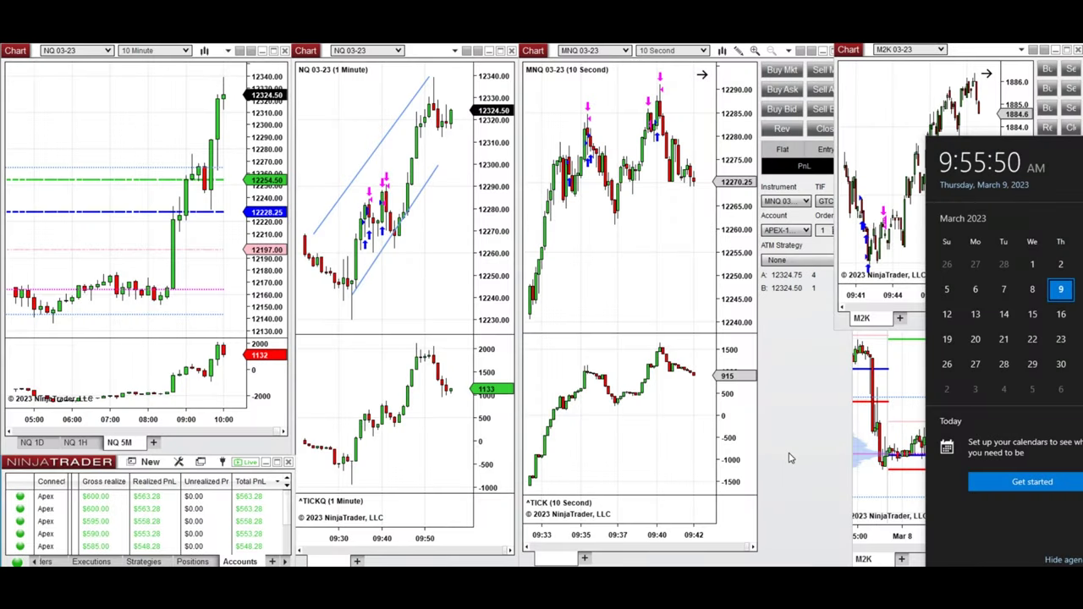
pyautogui.click(788, 455)
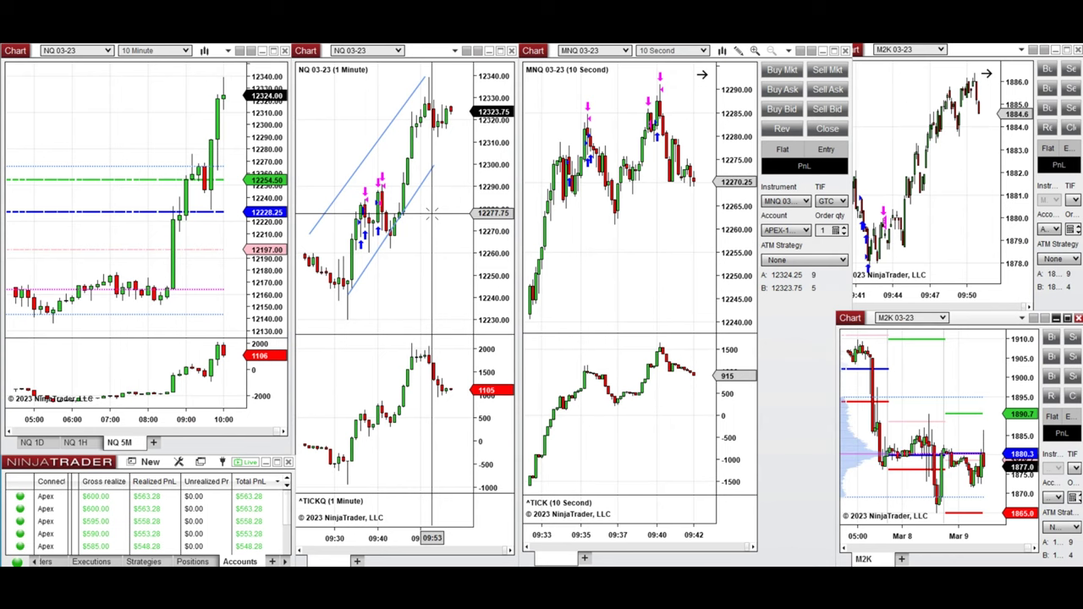
pyautogui.click(34, 443)
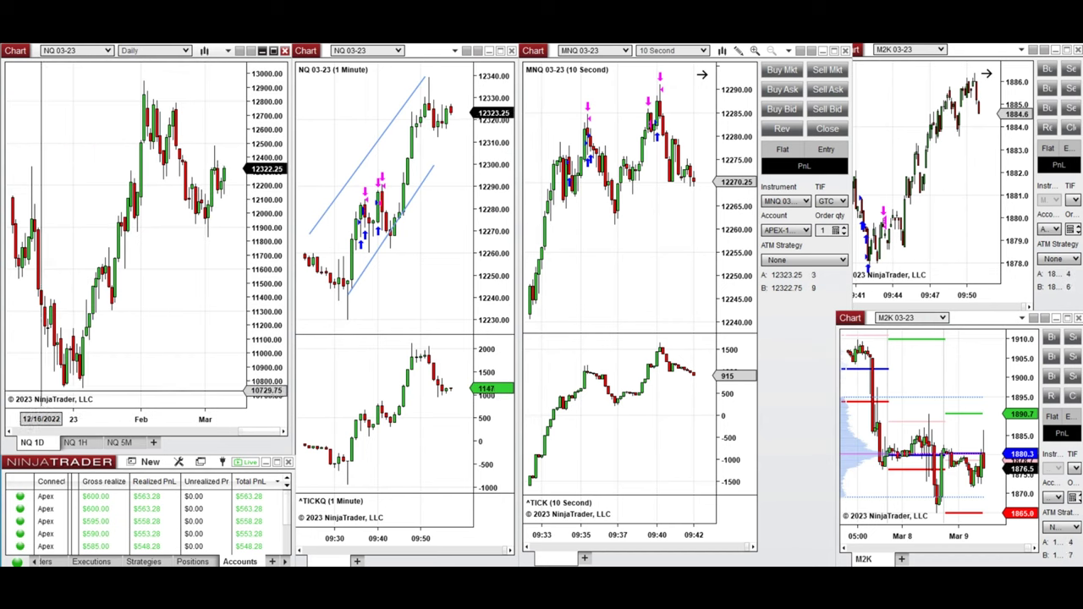
pyautogui.click(74, 443)
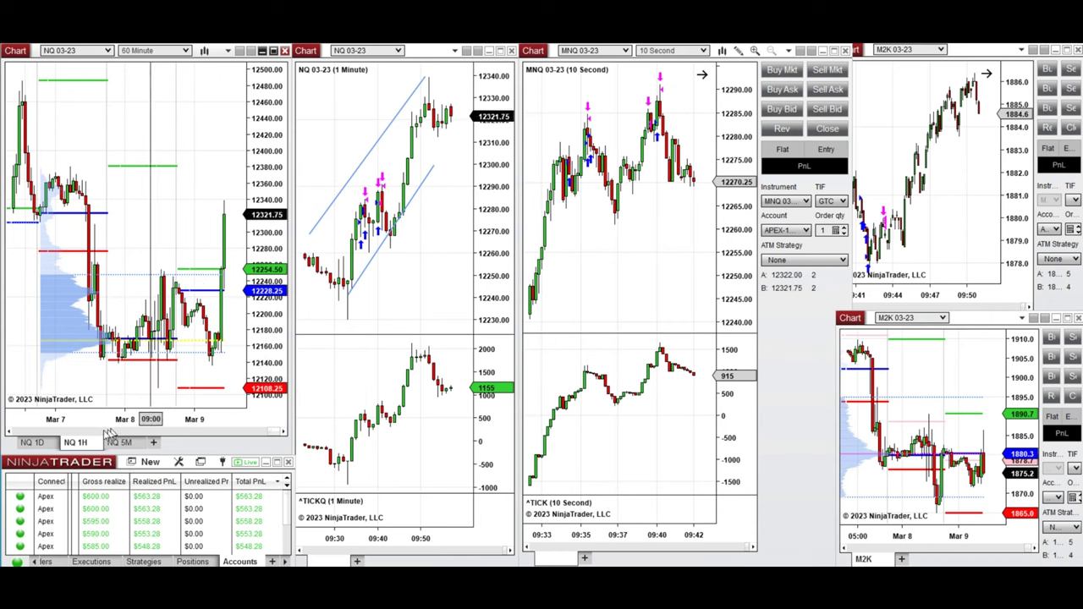
pyautogui.click(110, 442)
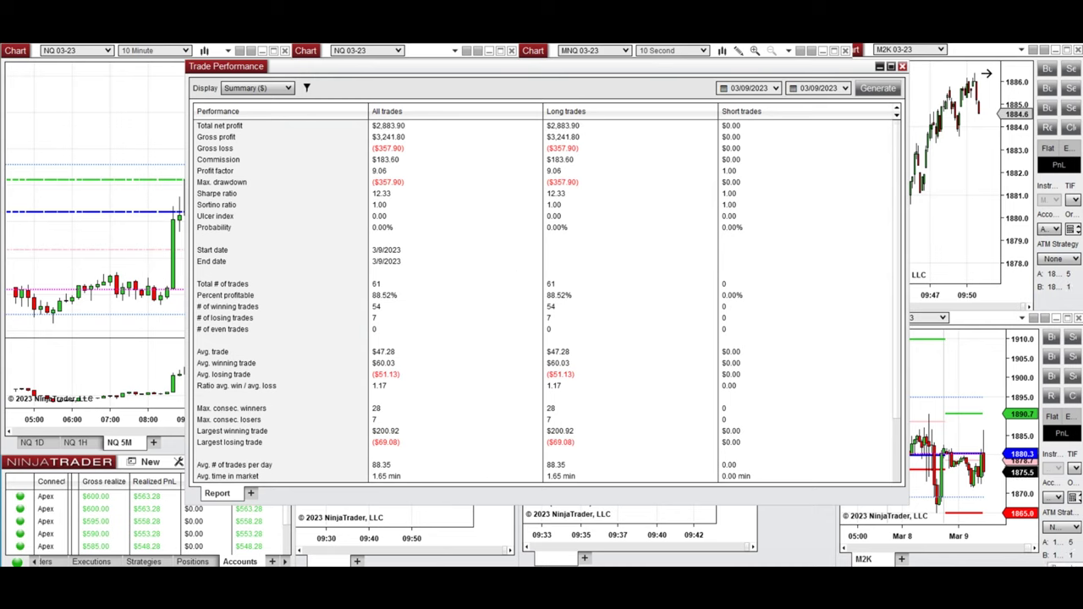
# Step: Show the Windows clock and calendar beside the 3/9/2023 Trade Performance summary
pyautogui.press('super+alt+d')
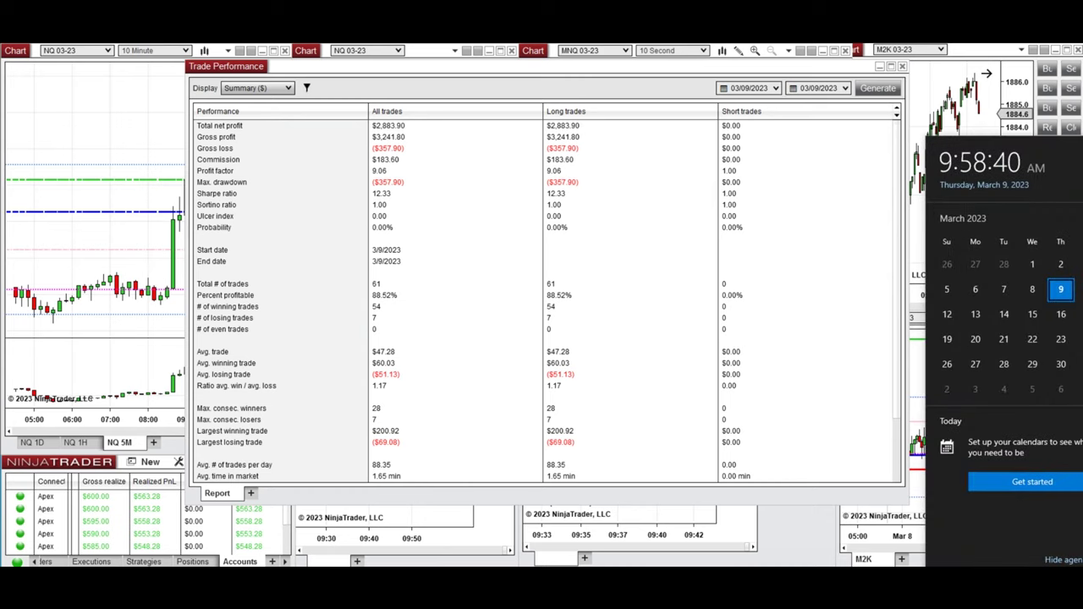